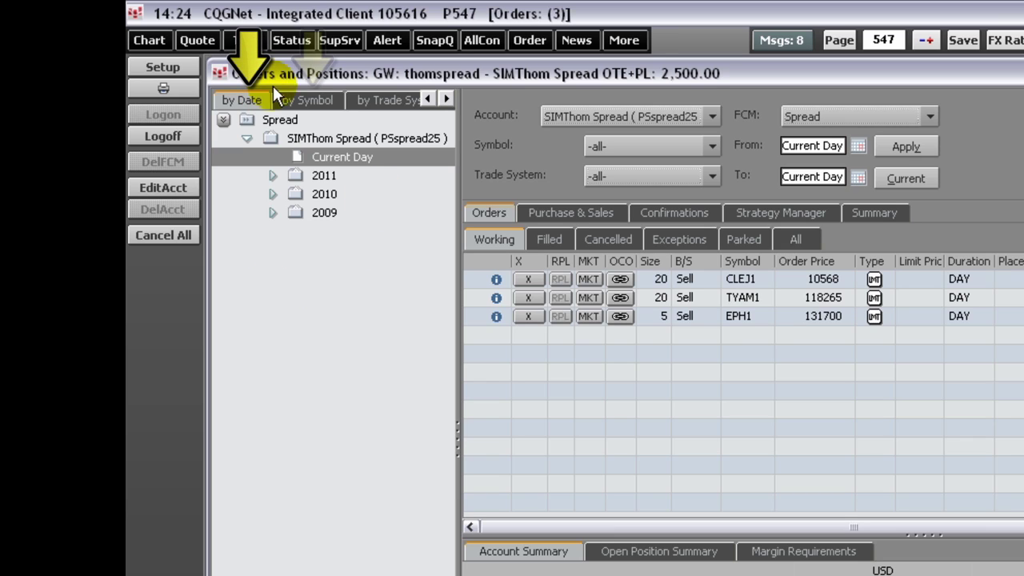
pyautogui.click(306, 100)
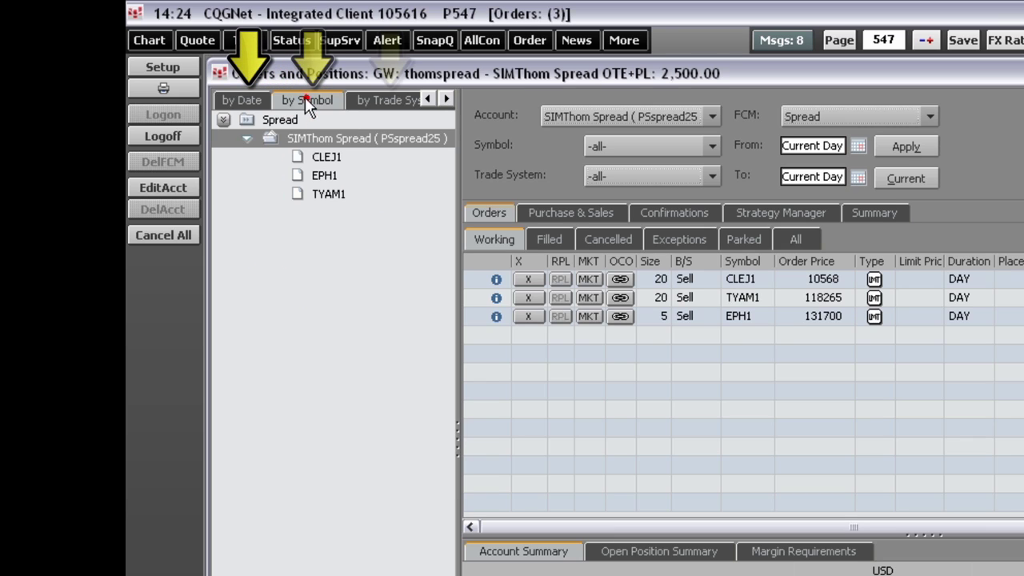
pyautogui.click(394, 102)
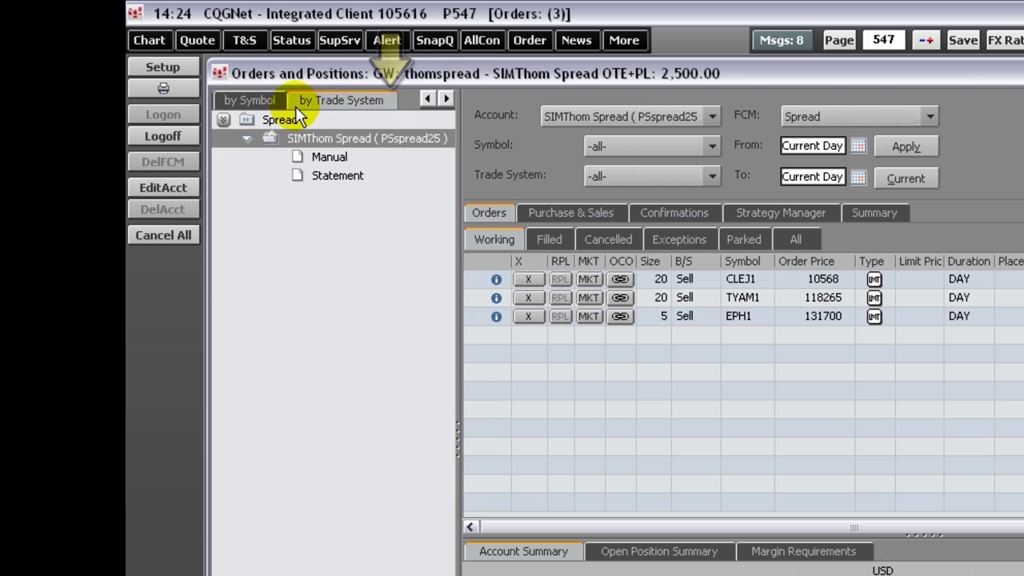
pyautogui.click(273, 105)
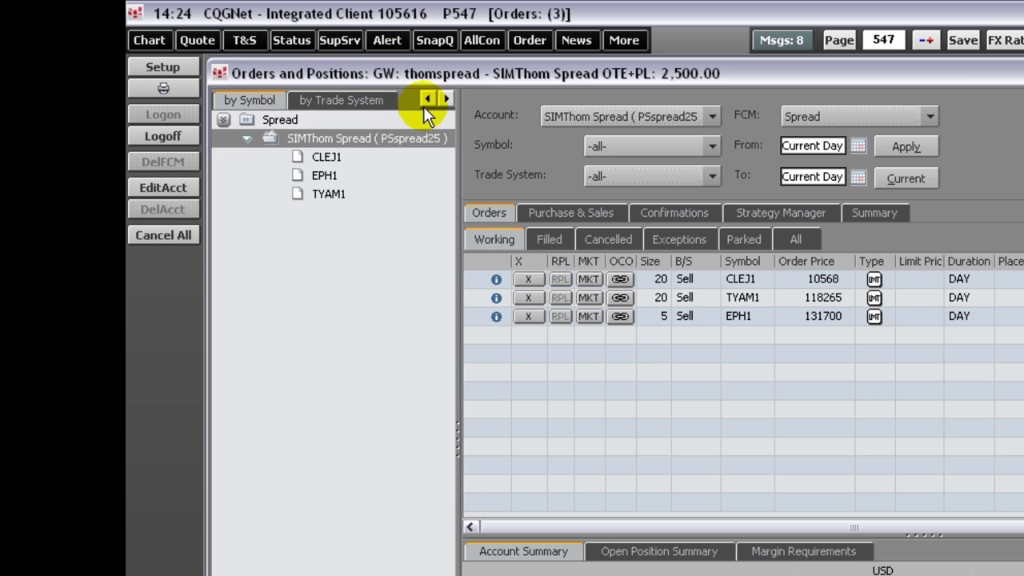
pyautogui.click(425, 98)
pyautogui.click(235, 100)
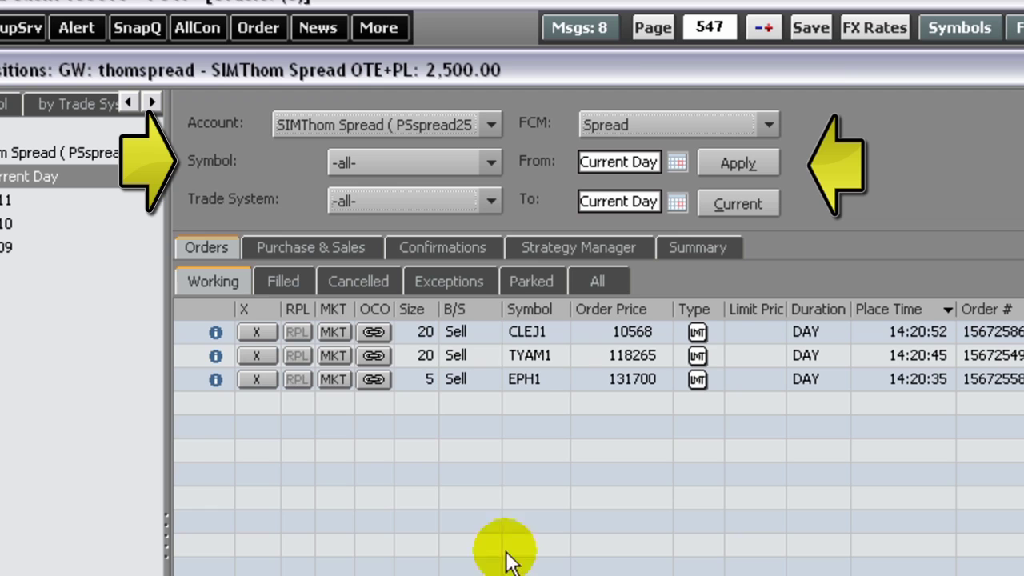
pyautogui.click(491, 124)
pyautogui.click(491, 124)
pyautogui.click(499, 160)
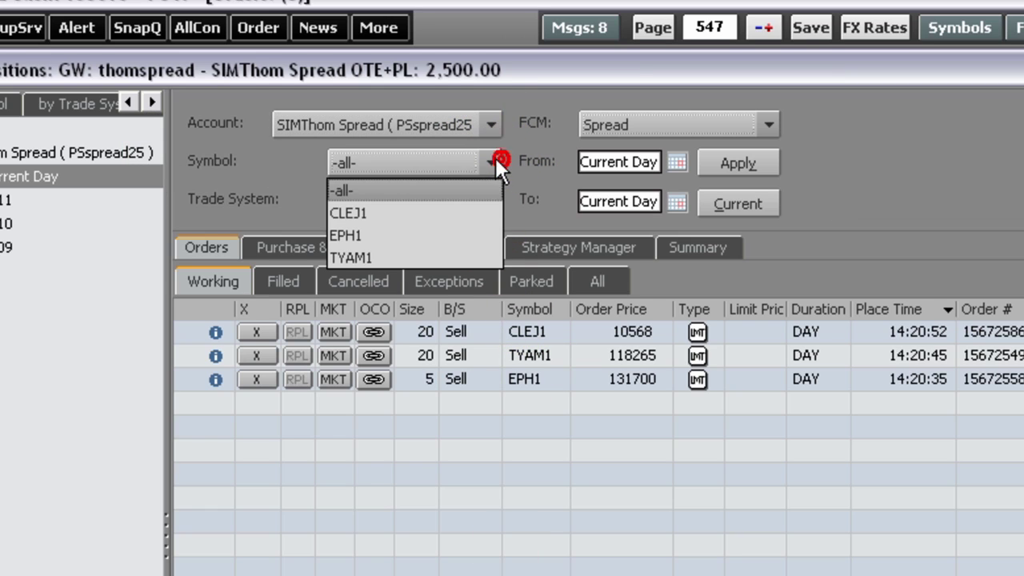
pyautogui.click(489, 160)
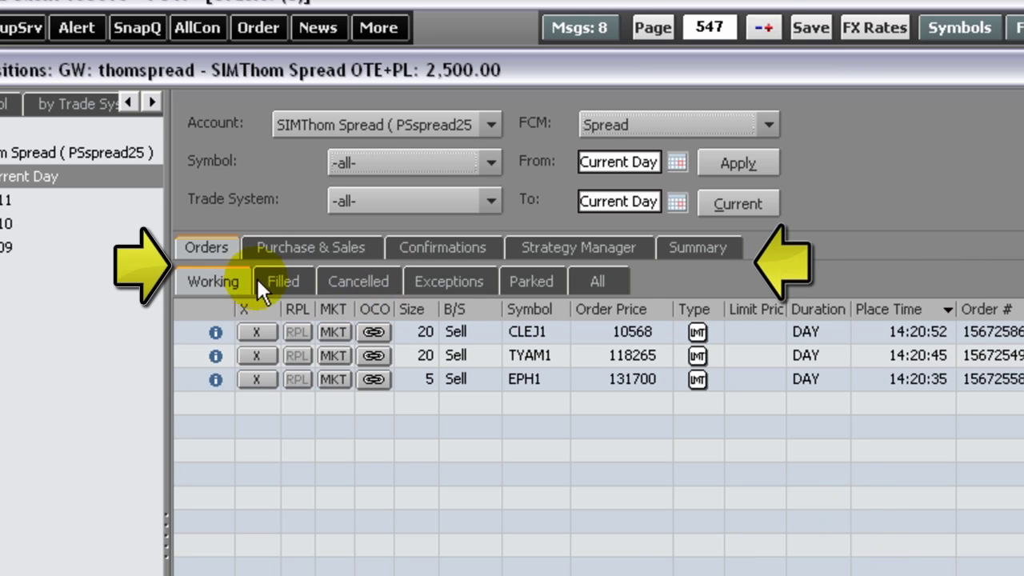
# - Check the filled orders, then return to Working orders showing only the EPH1 sell of 5 at 131700
pyautogui.click(279, 273)
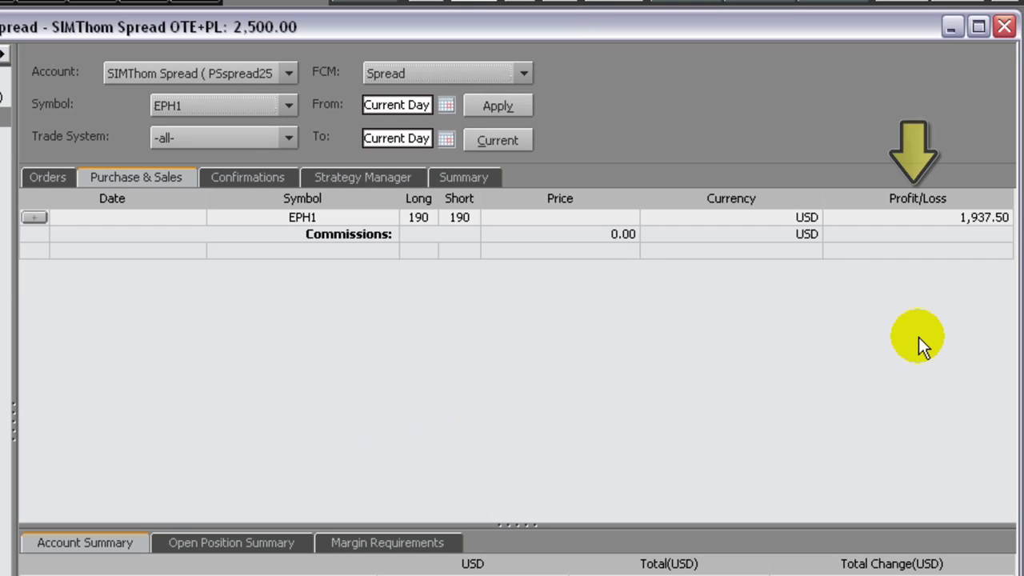
pyautogui.click(25, 177)
pyautogui.click(70, 206)
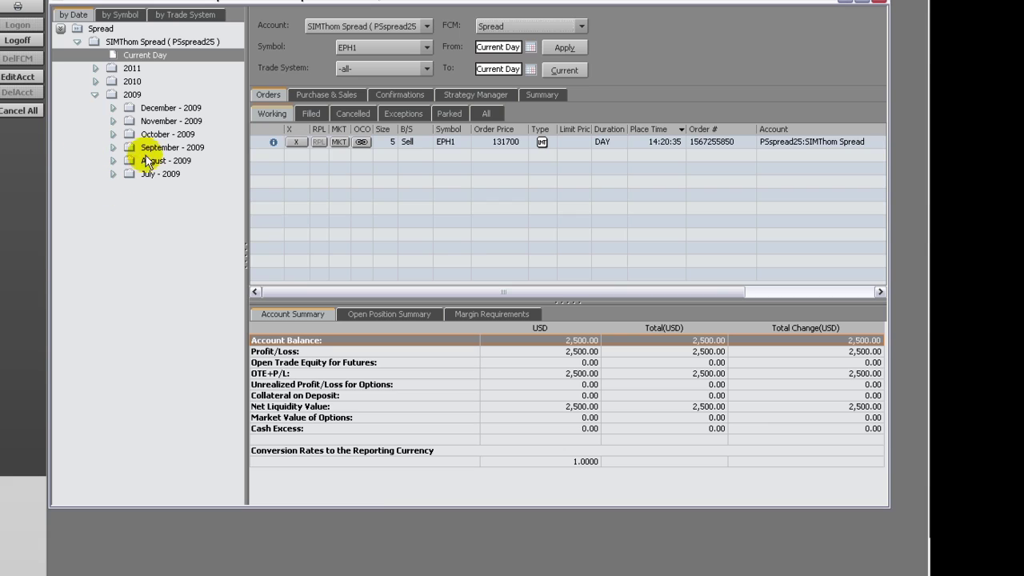
# - Resize the order tree beside the grid and enlarge the Account Summary pane beneath it
pyautogui.moveTo(247, 248); pyautogui.dragTo(217, 210)
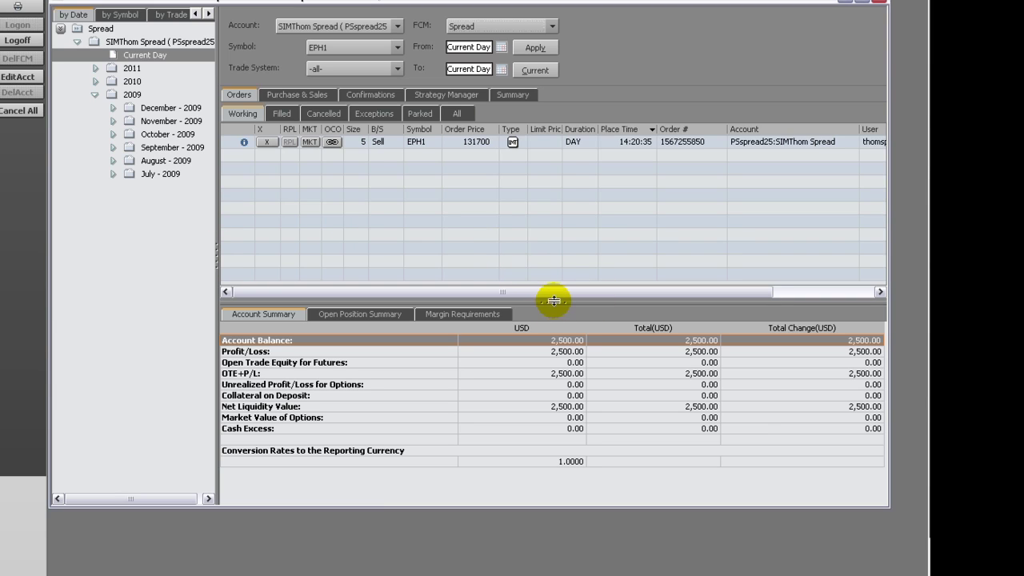
pyautogui.moveTo(553, 300)
pyautogui.mouseDown()
pyautogui.moveTo(555, 173)
pyautogui.moveTo(566, 309)
pyautogui.mouseUp()
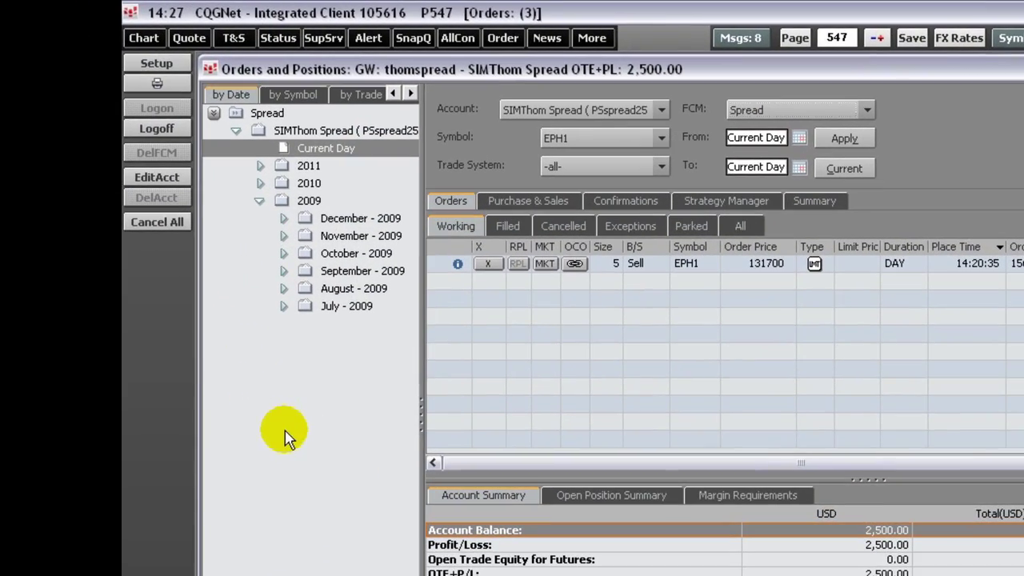
# - In Orders and Positions Preferences, tick Order Filled Size and Order Working Size for Working orders
pyautogui.click(167, 62)
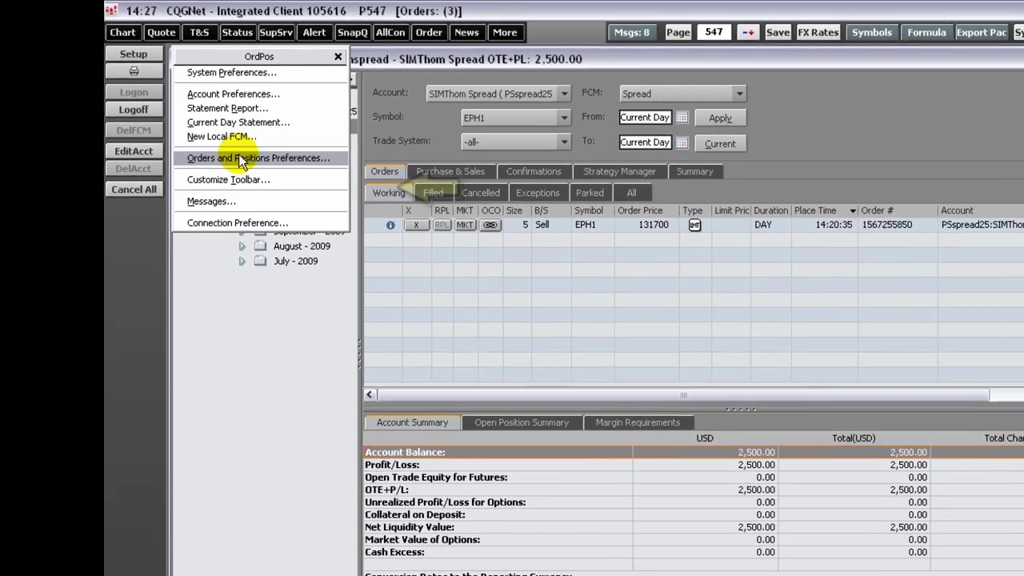
pyautogui.click(260, 185)
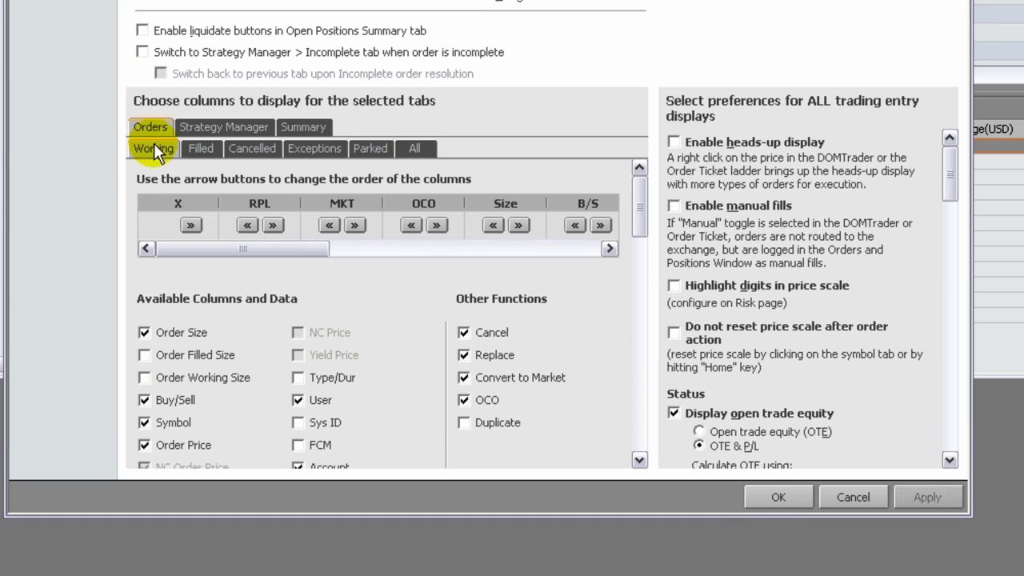
pyautogui.click(202, 148)
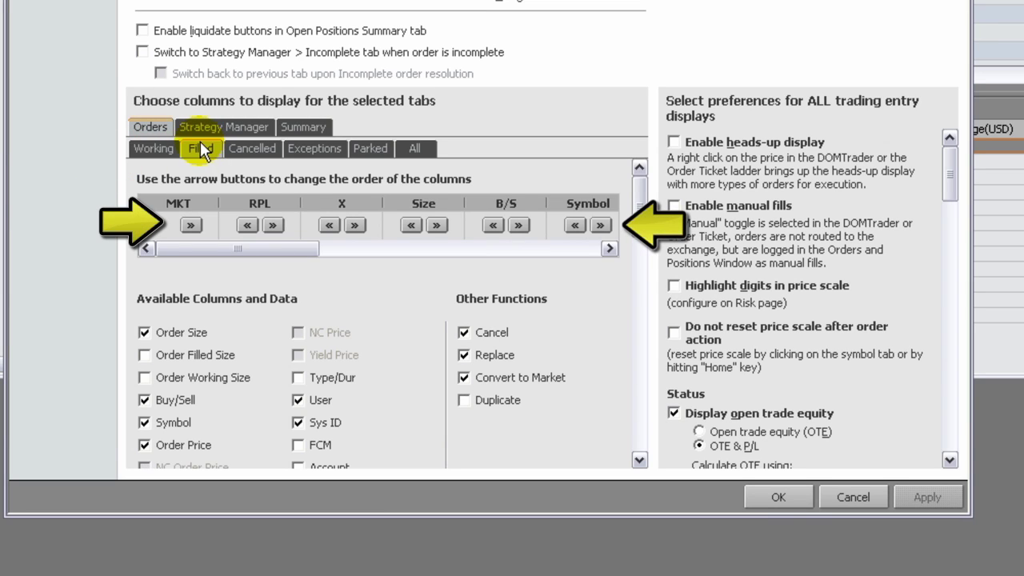
pyautogui.click(236, 150)
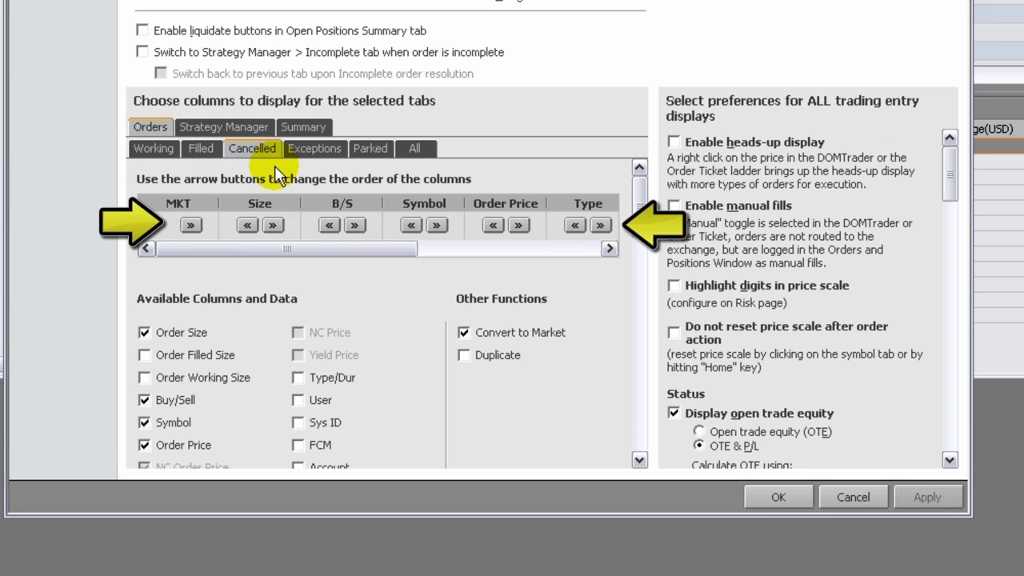
pyautogui.click(170, 148)
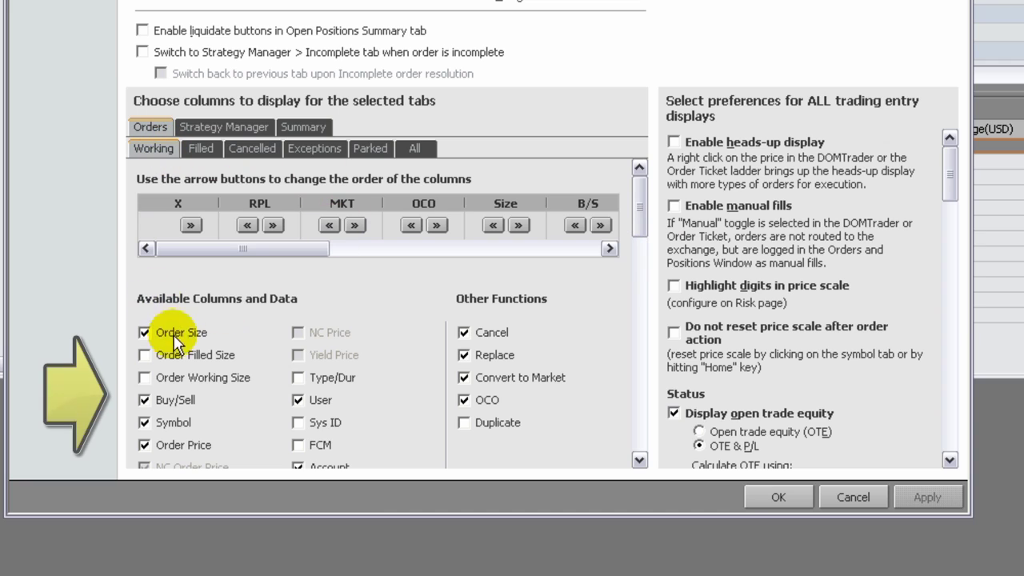
pyautogui.click(144, 355)
pyautogui.click(144, 377)
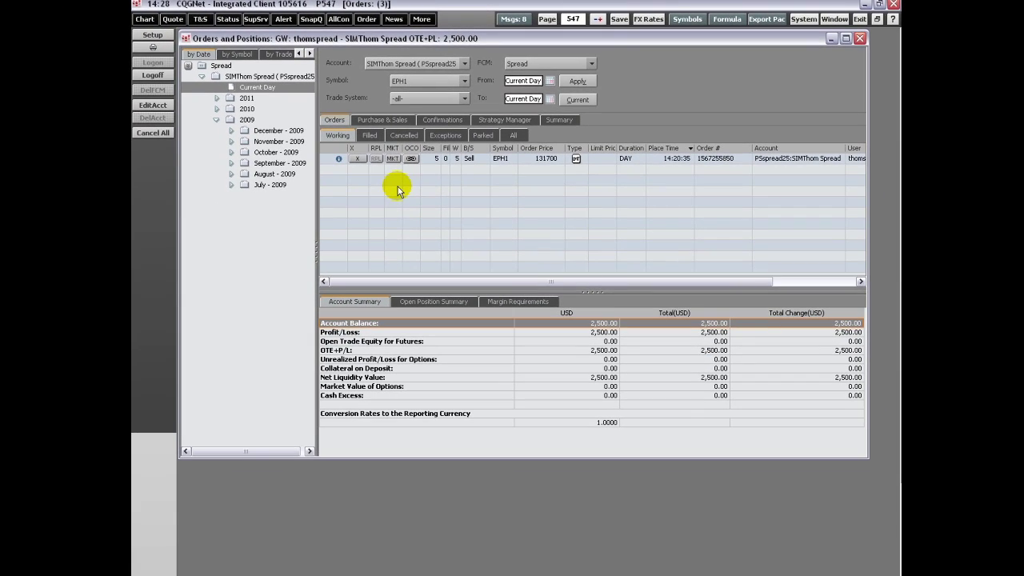
pyautogui.click(184, 38)
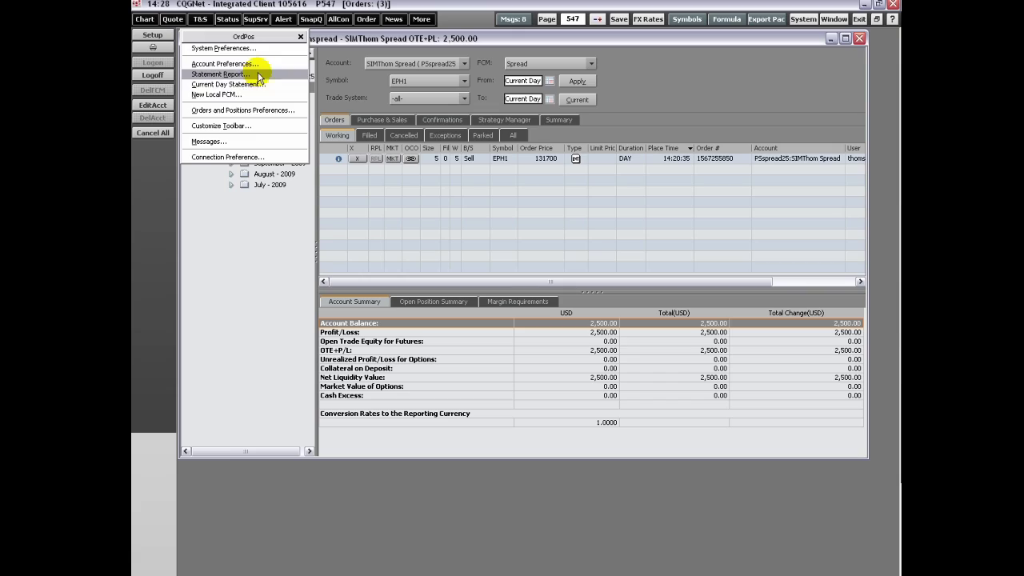
pyautogui.click(256, 109)
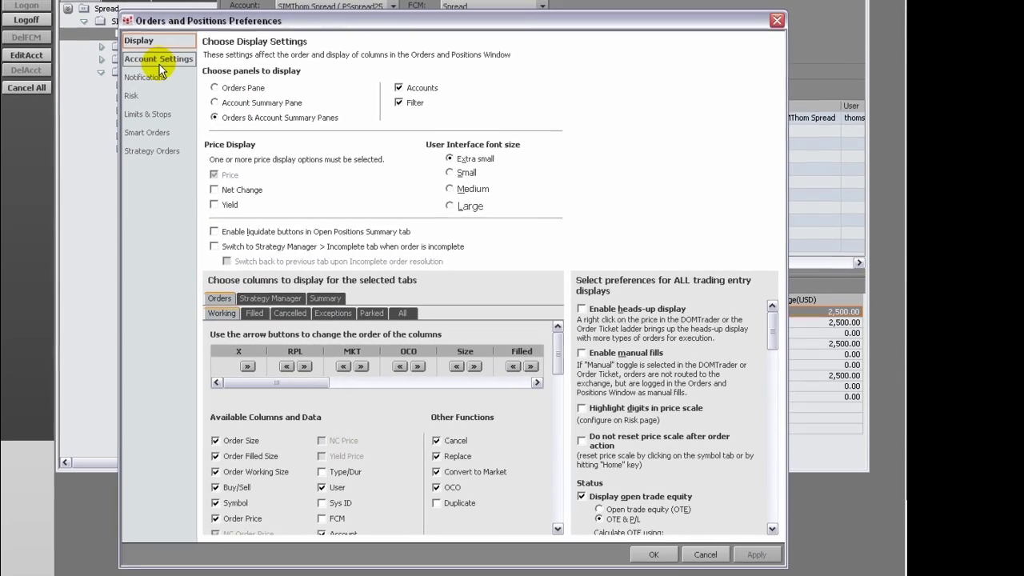
pyautogui.click(259, 108)
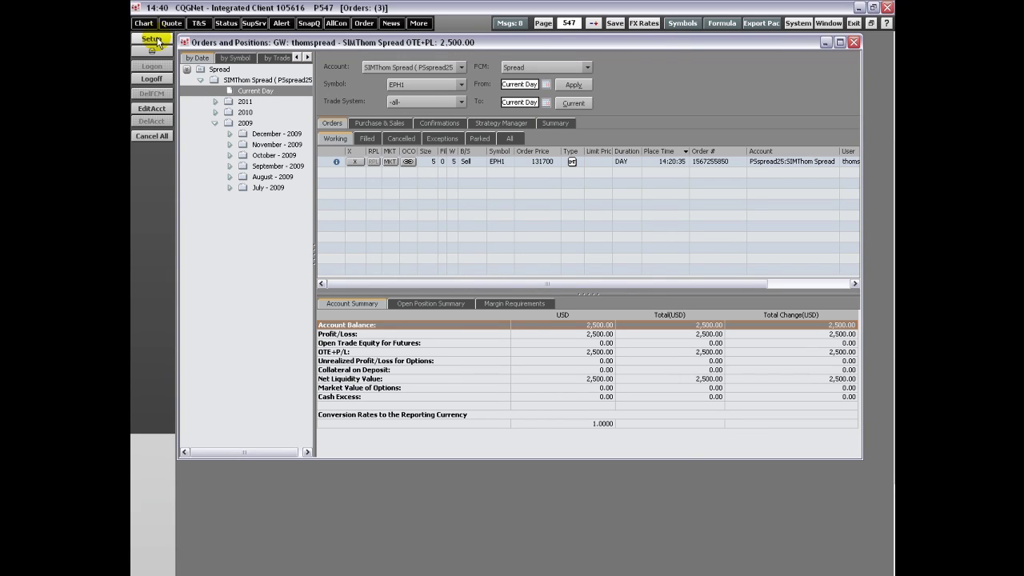
# - In Orders and Positions Preferences, set the SIMThom Spread account's intraday trade matching to HBHS
pyautogui.click(155, 40)
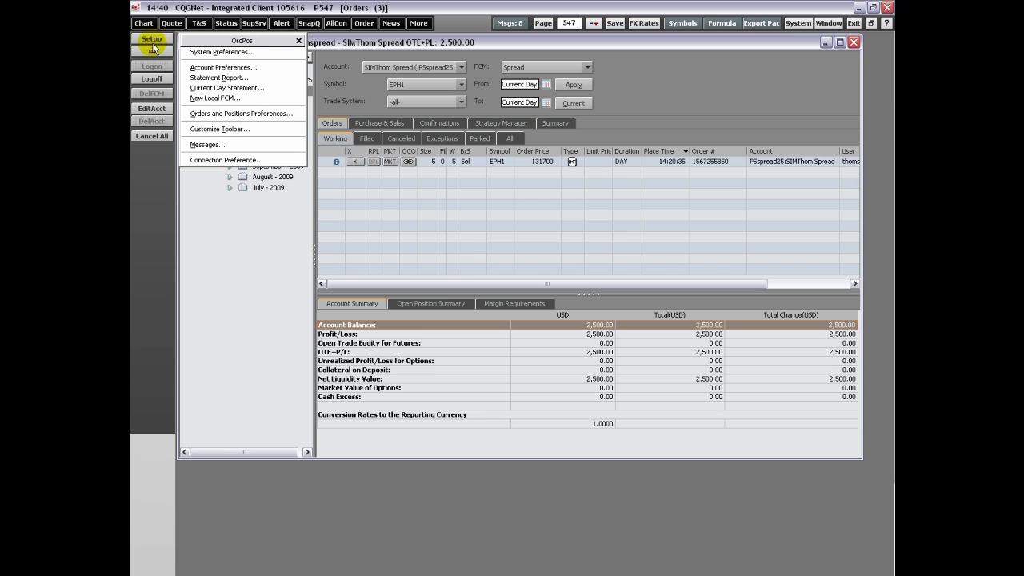
pyautogui.click(212, 113)
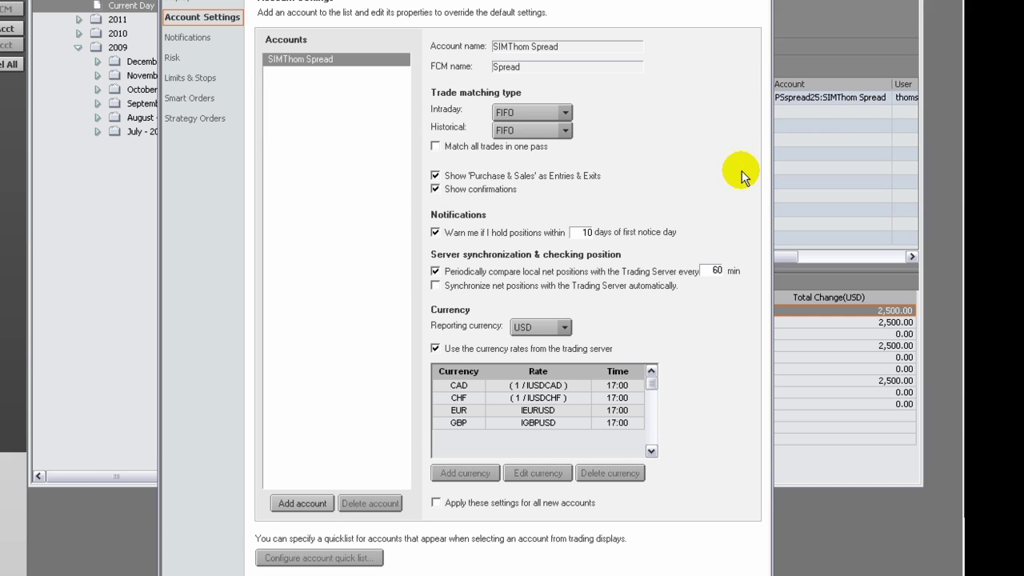
pyautogui.click(567, 112)
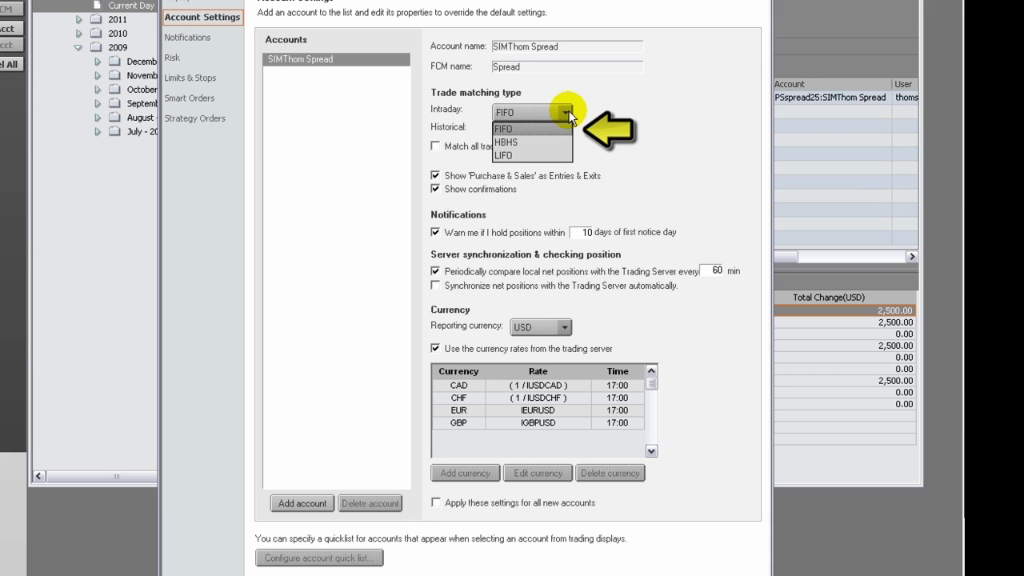
pyautogui.click(561, 142)
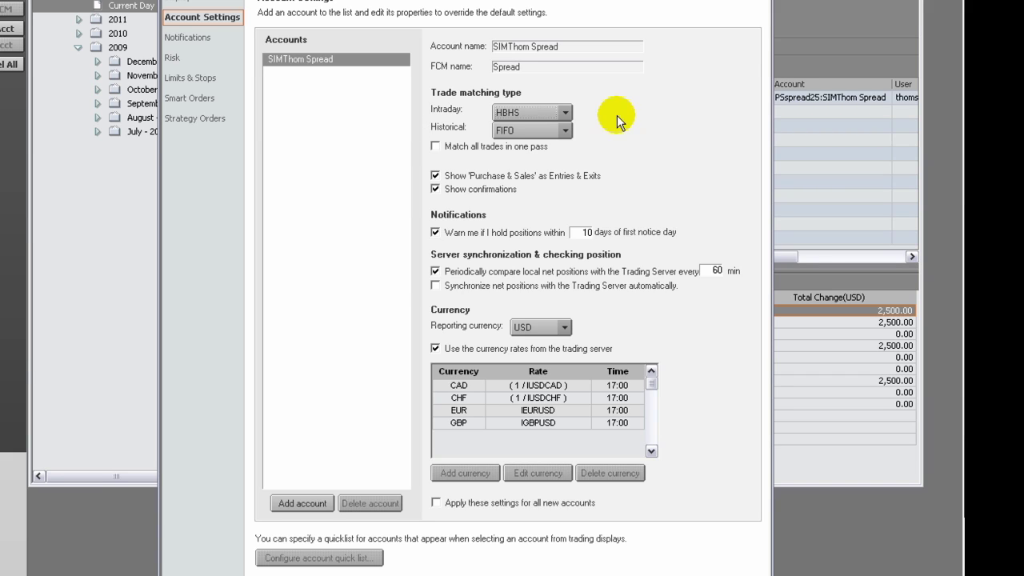
# - Set intraday trade matching to LIFO, leaving historical at LIFO and one-pass matching unticked
pyautogui.click(565, 112)
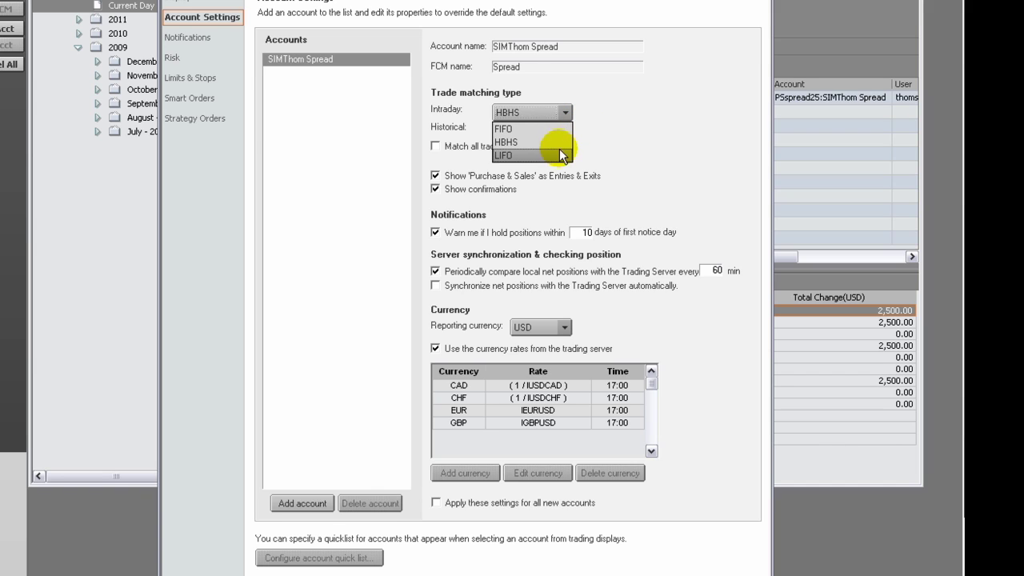
pyautogui.click(559, 151)
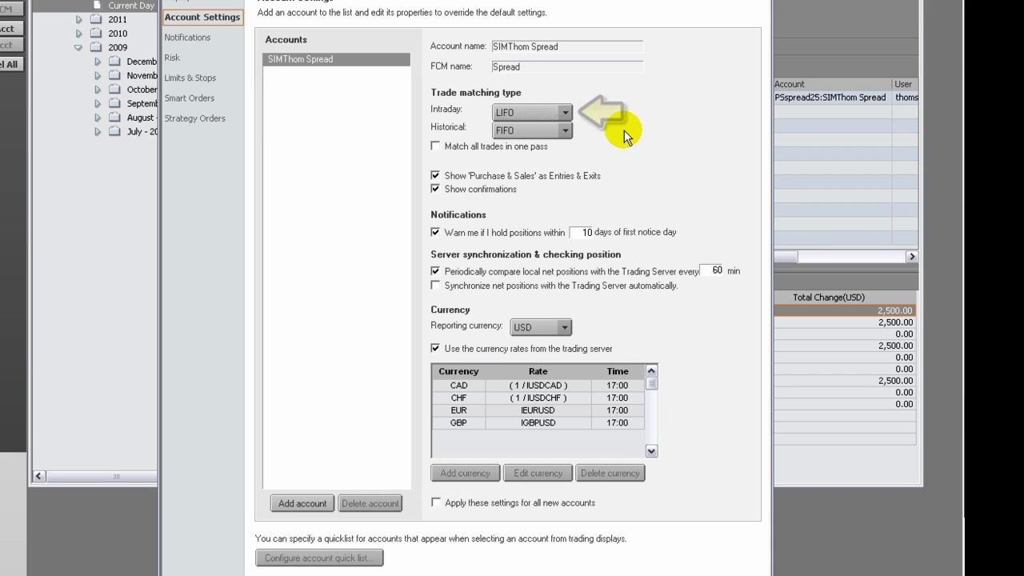
pyautogui.click(566, 130)
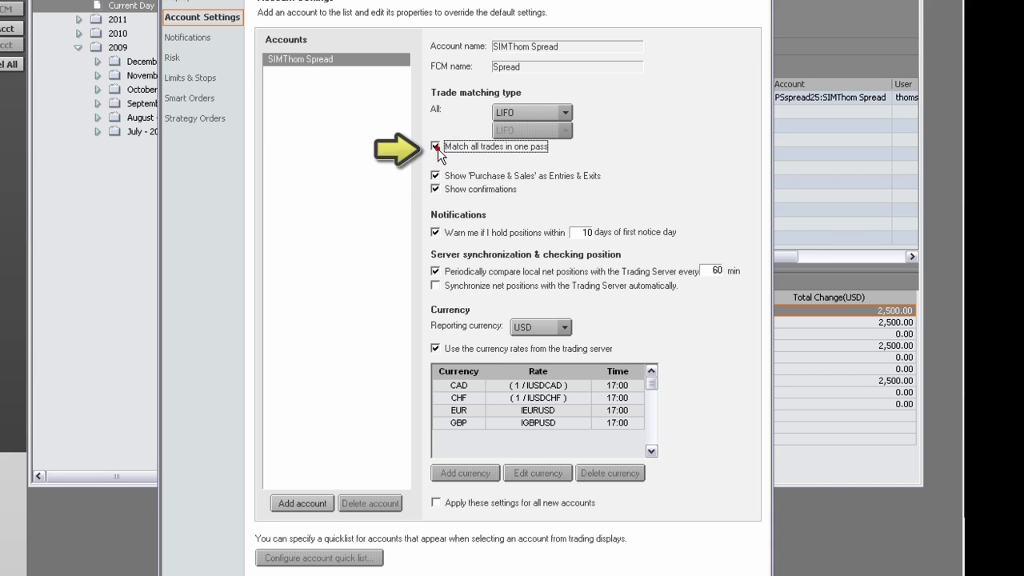
pyautogui.click(528, 160)
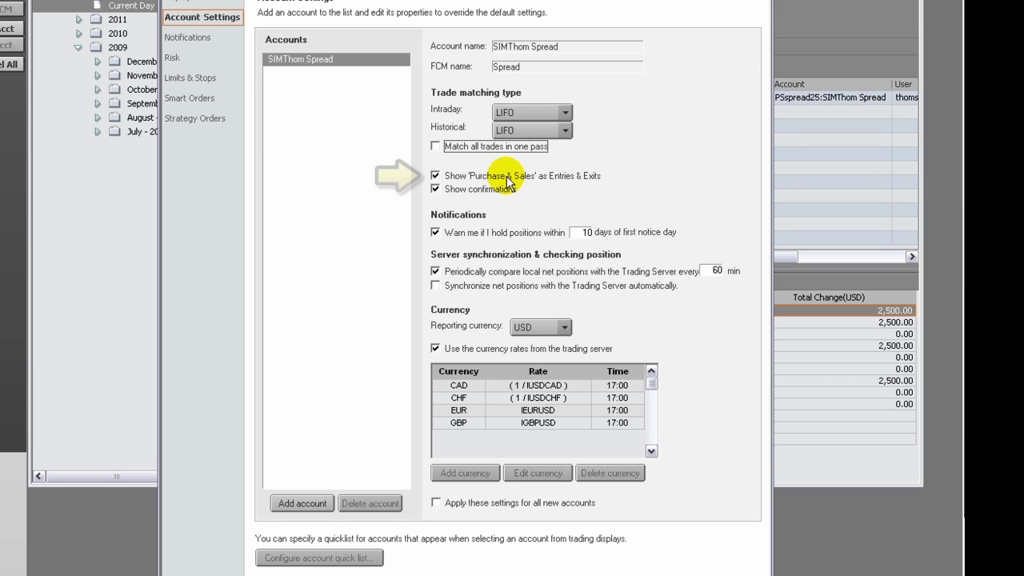
# - Keep the first-notice-day warning enabled and change its days value from 10 to 5
pyautogui.click(435, 175)
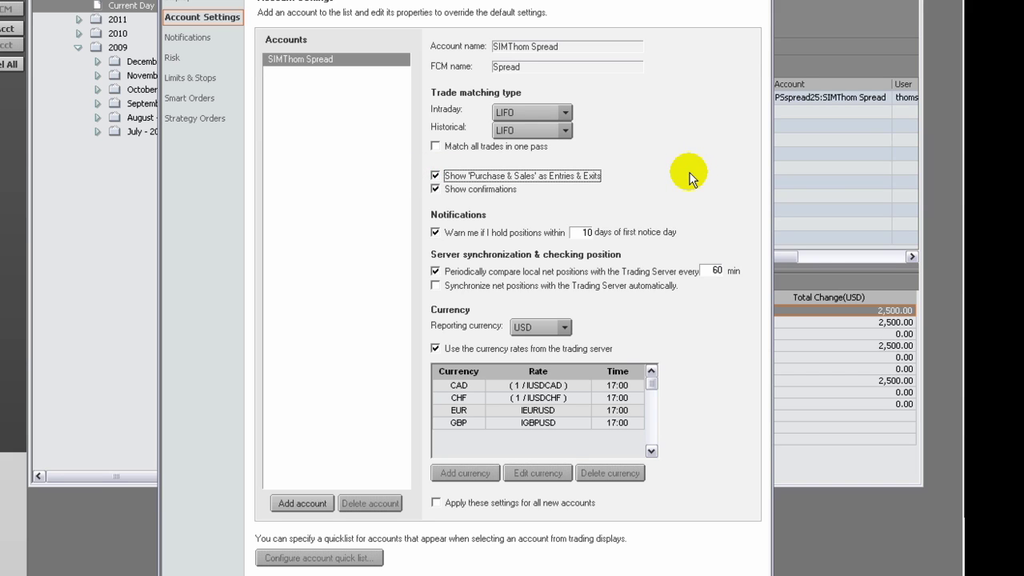
pyautogui.click(436, 190)
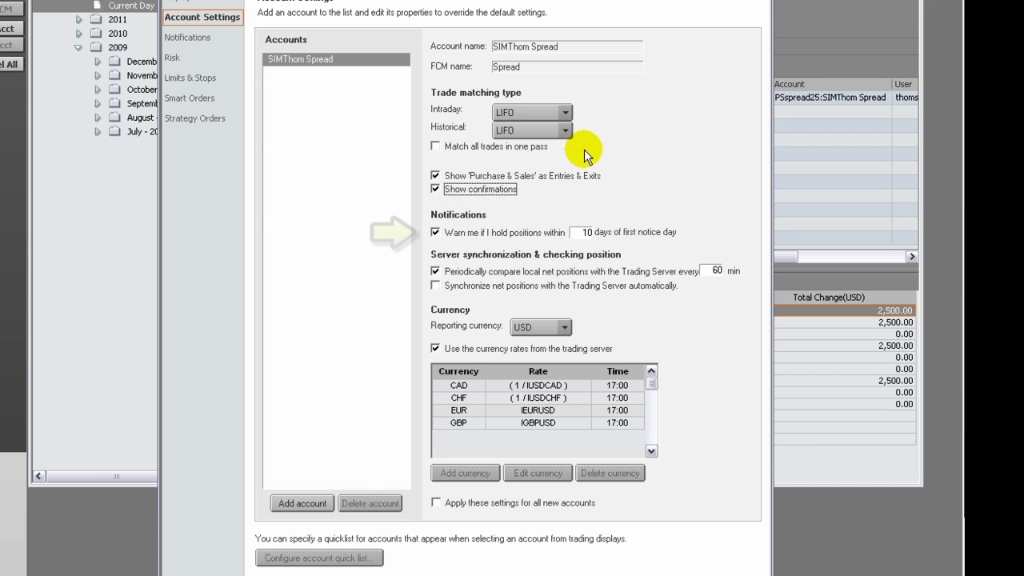
pyautogui.click(436, 232)
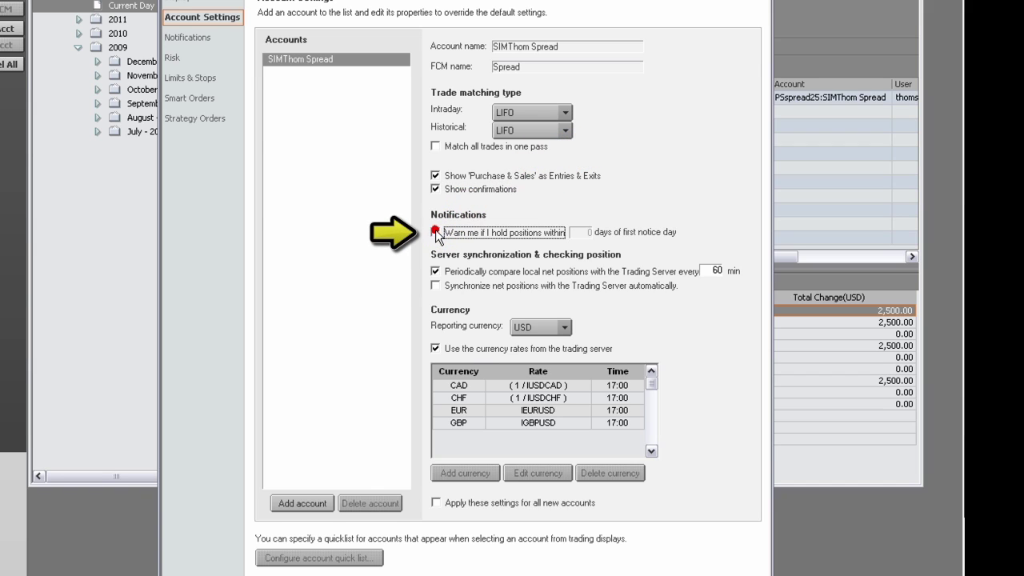
pyautogui.click(435, 233)
pyautogui.click(593, 231)
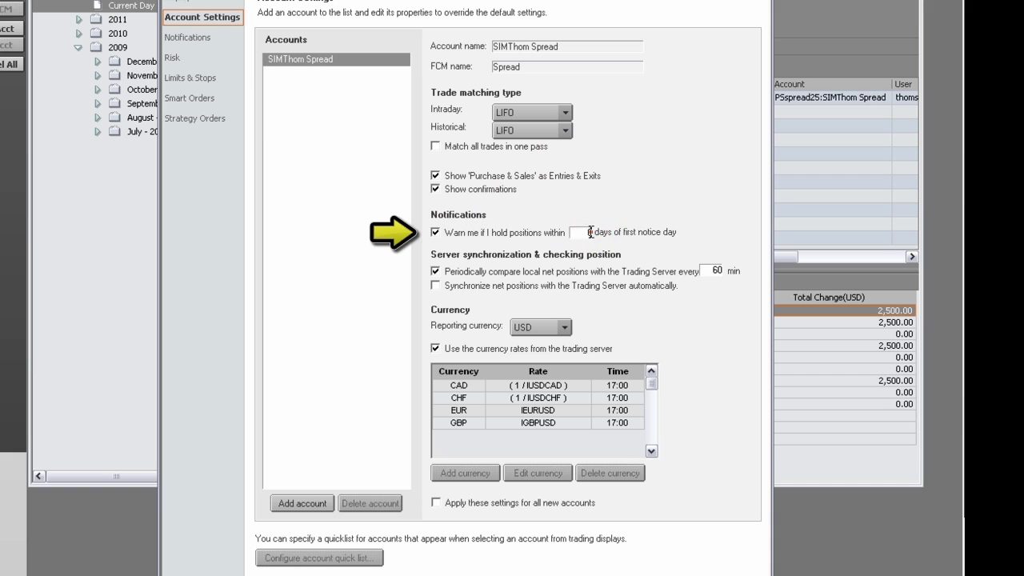
pyautogui.press('BackSpace')
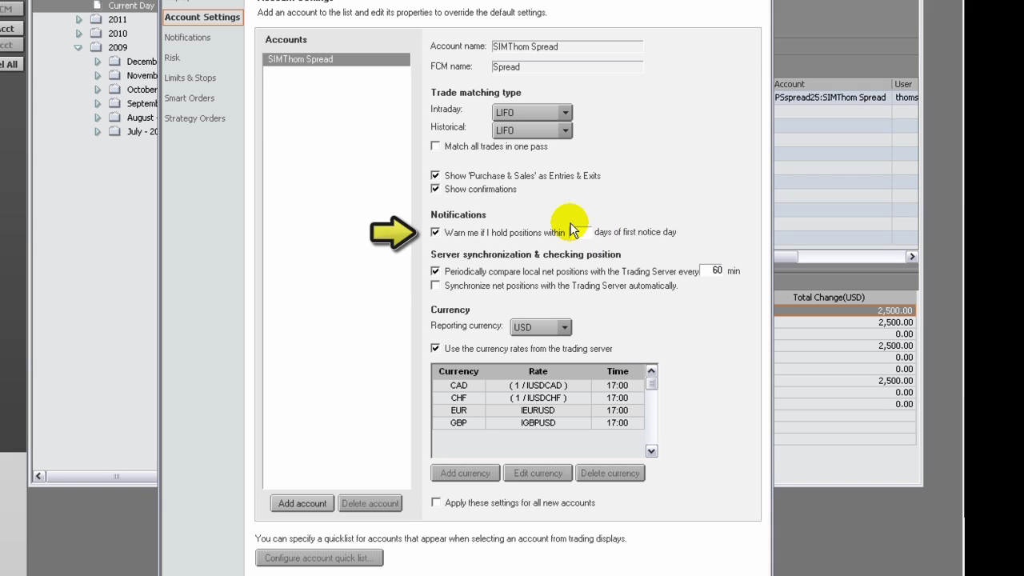
pyautogui.write('5')
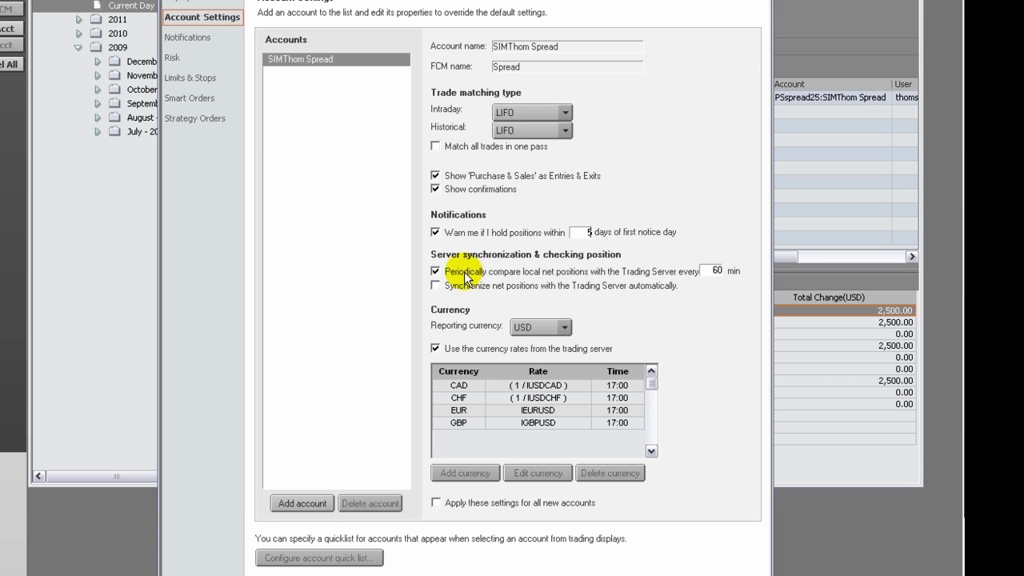
pyautogui.click(435, 271)
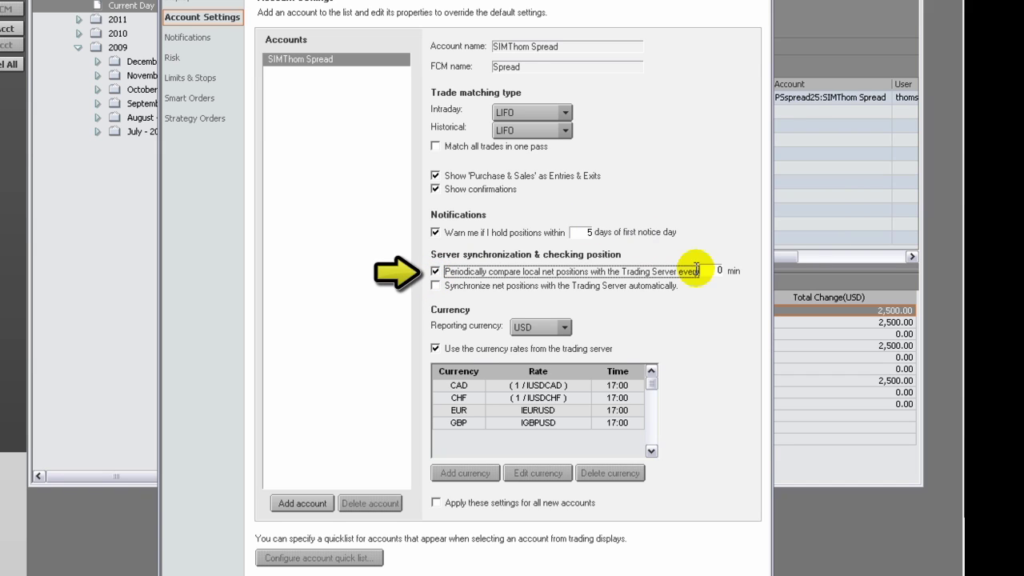
pyautogui.click(719, 271)
pyautogui.write('60')
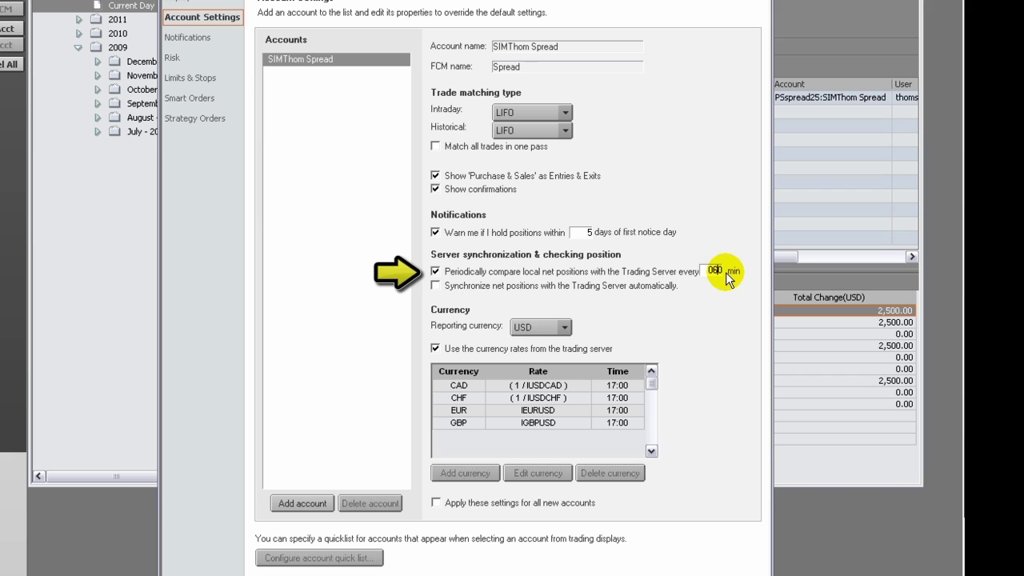
pyautogui.press('Return')
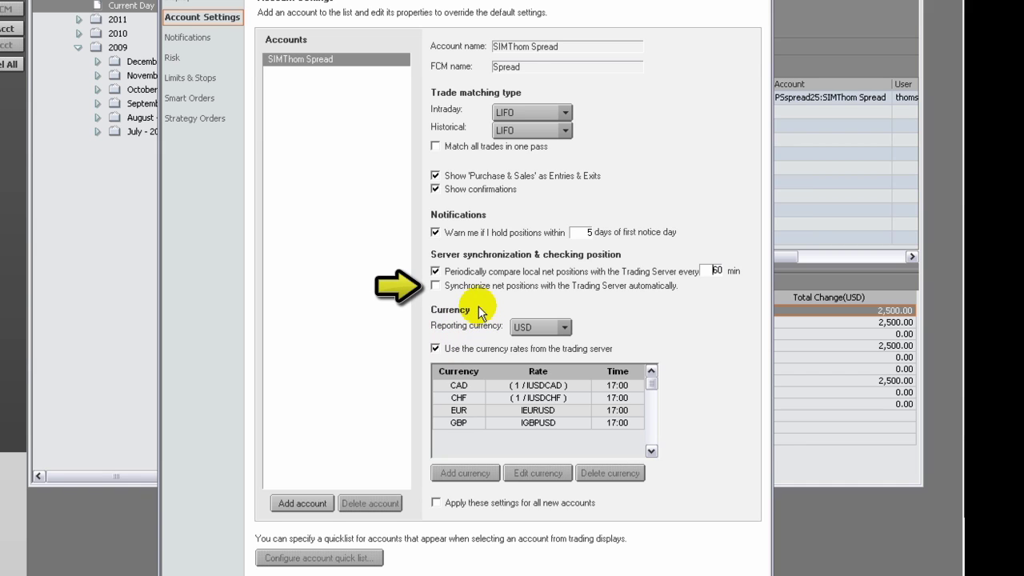
pyautogui.click(436, 286)
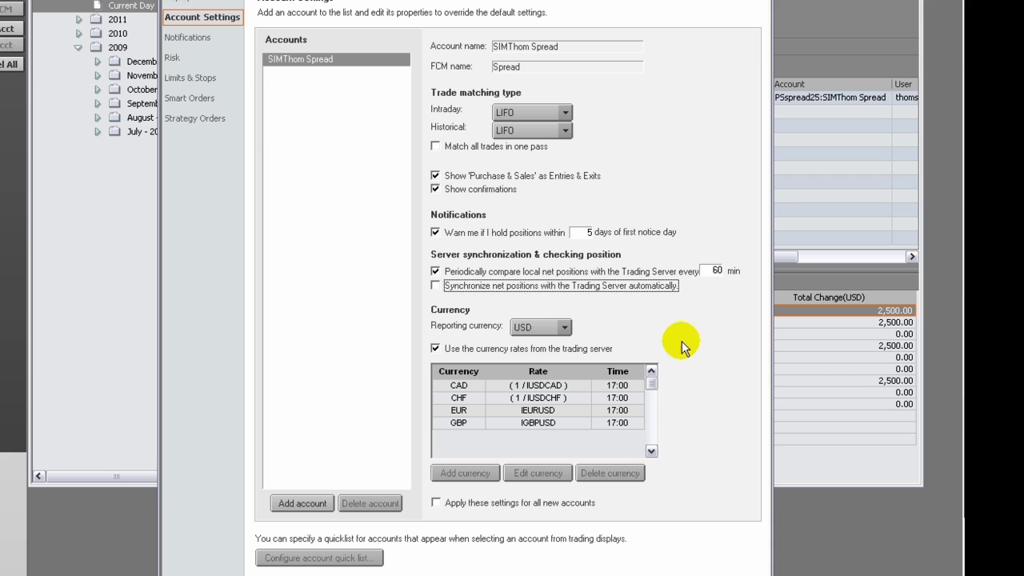
# - Leave server currency rates switched on and tick 'Apply these settings for all new accounts'
pyautogui.click(436, 349)
pyautogui.click(436, 348)
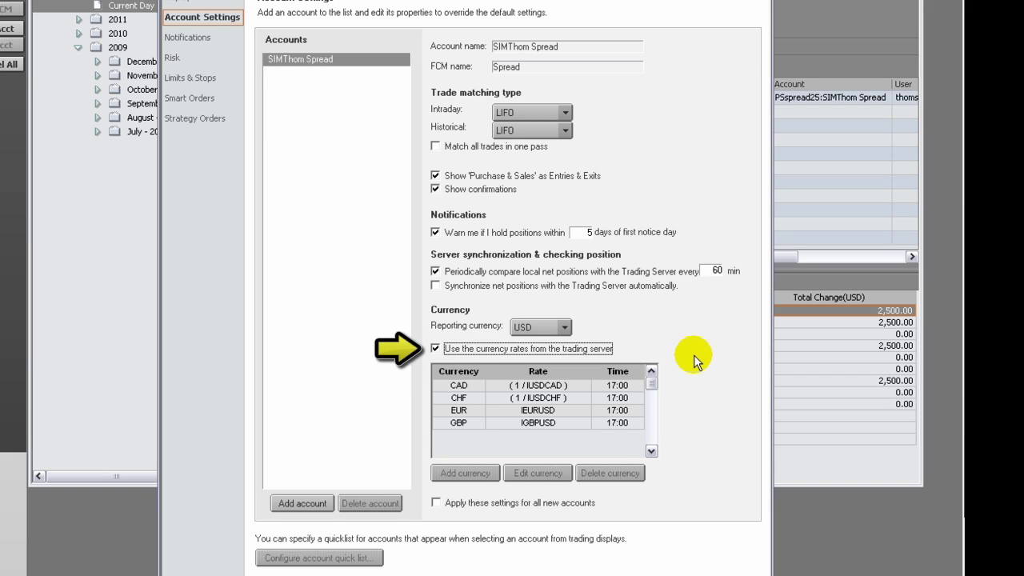
pyautogui.click(436, 348)
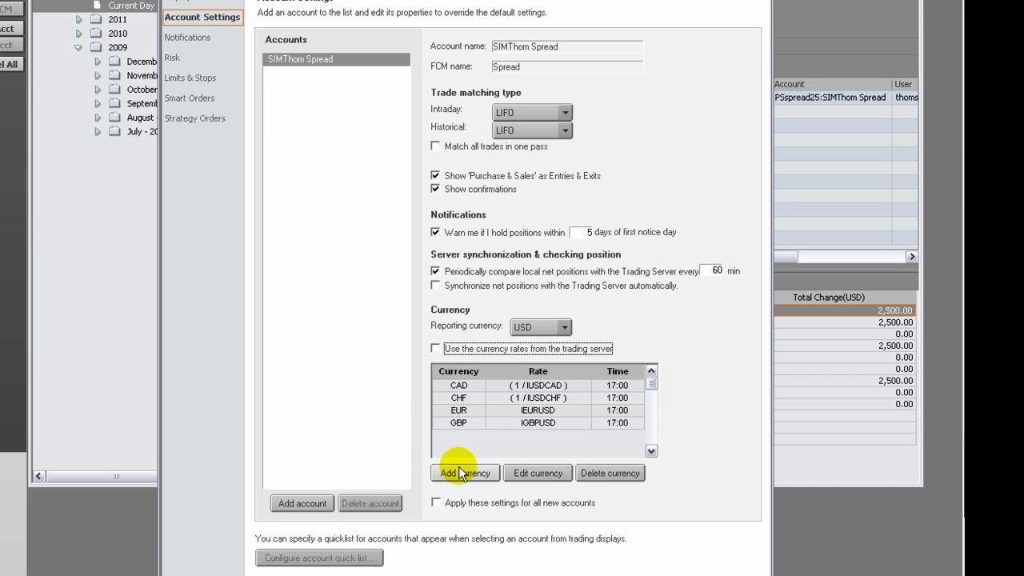
pyautogui.click(436, 348)
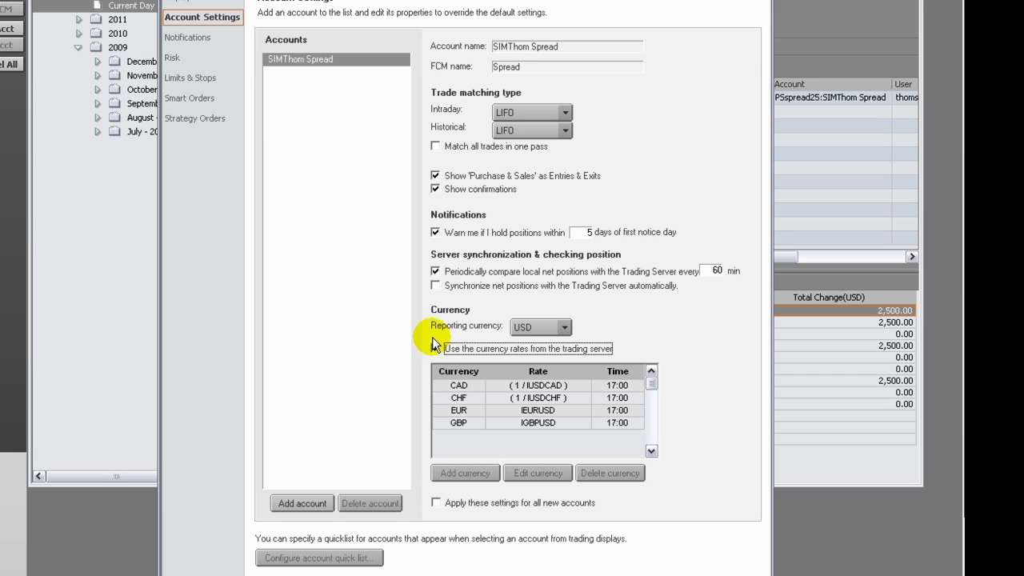
pyautogui.click(435, 502)
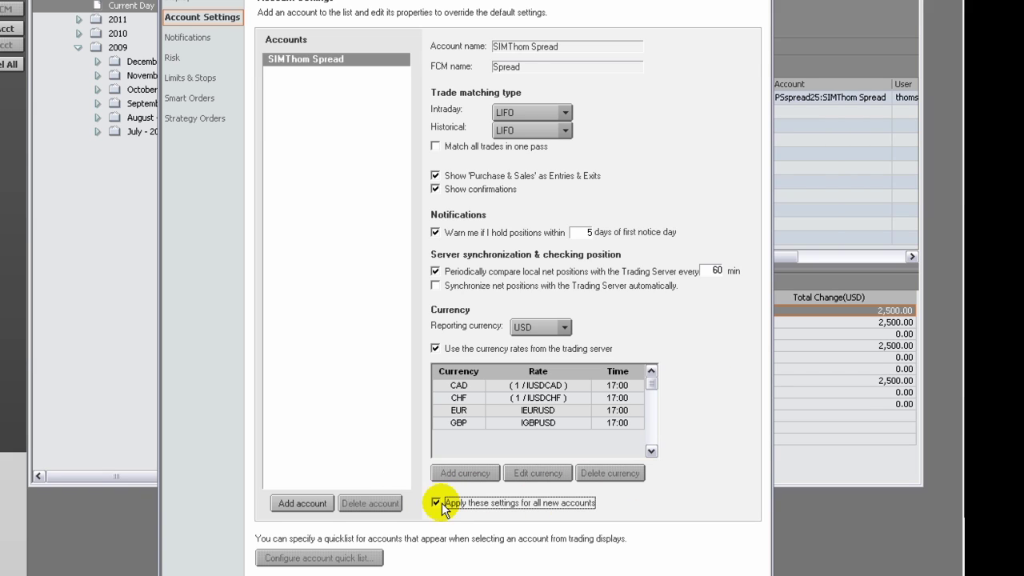